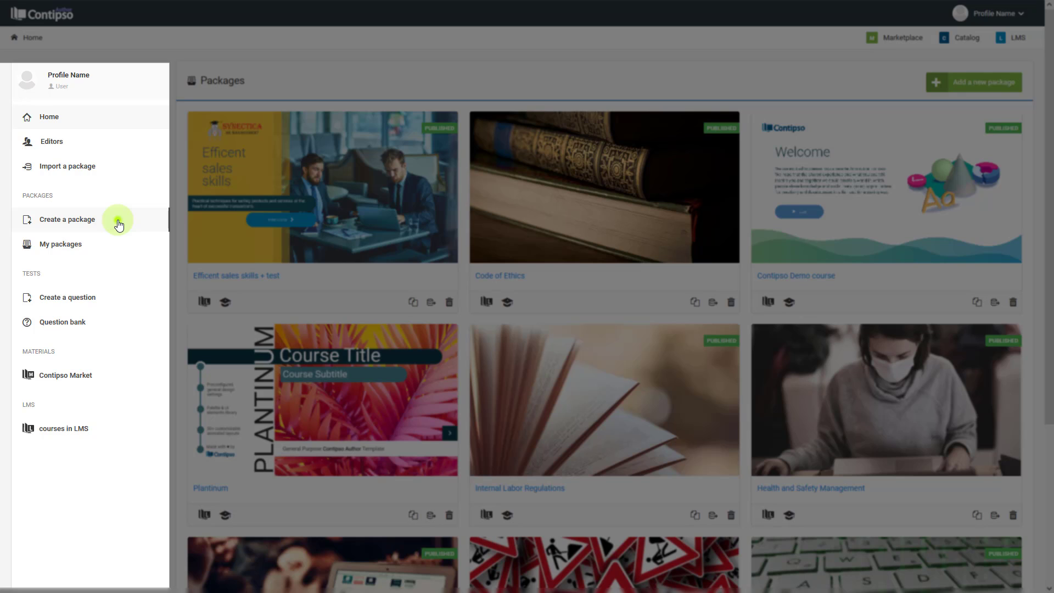
Start a new package and keep Course as its type in the Type dropdown
click(118, 220)
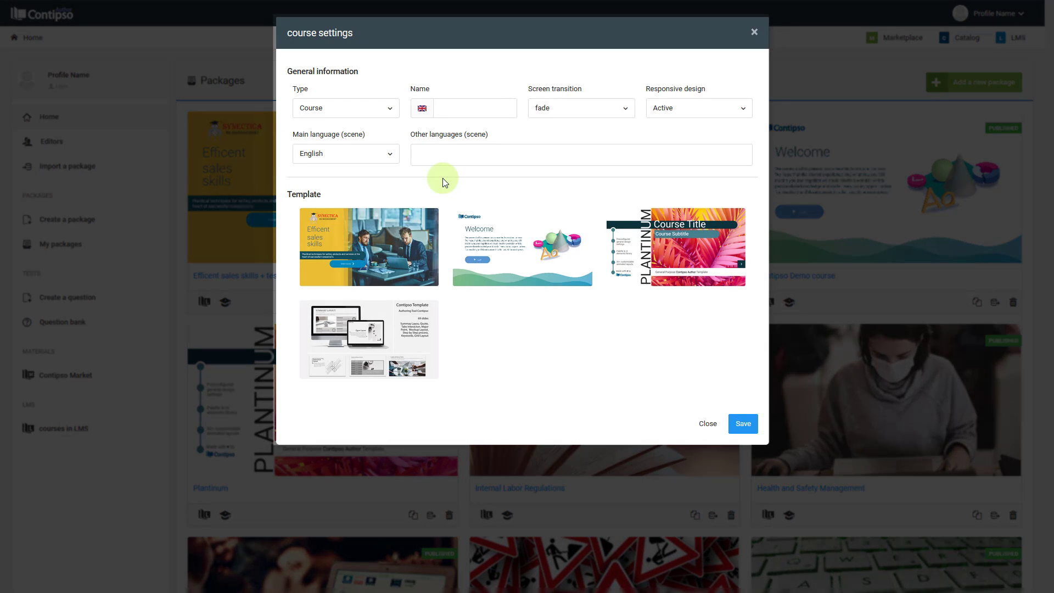
click(384, 107)
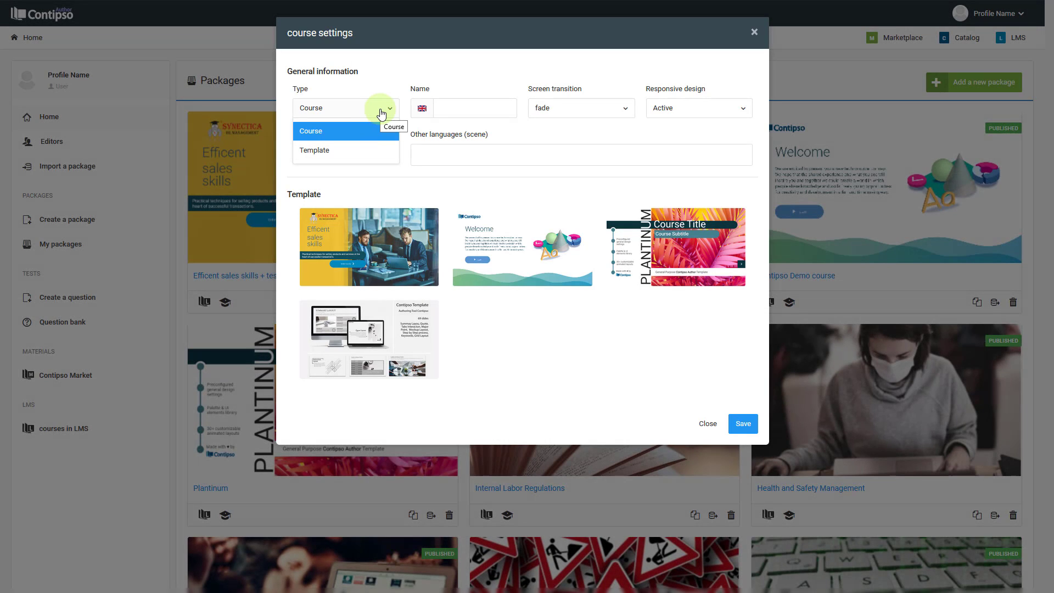
click(382, 113)
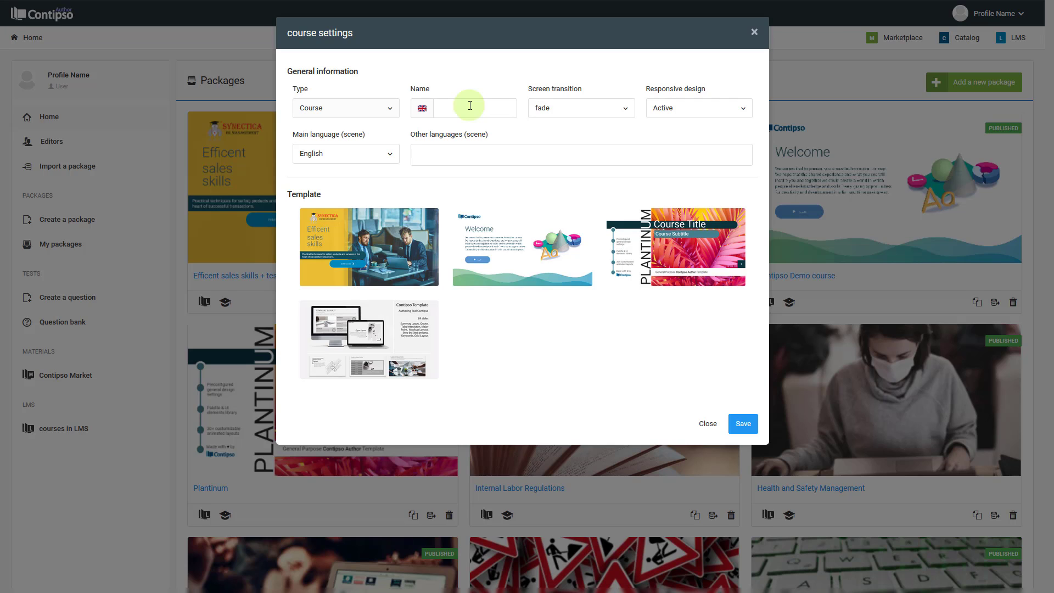
click(584, 117)
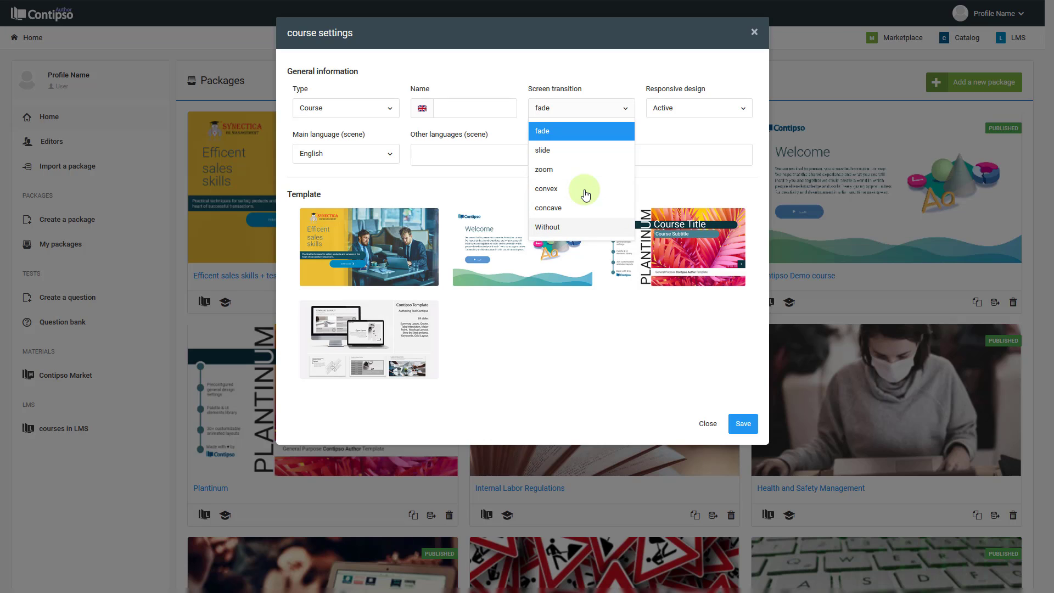
click(616, 87)
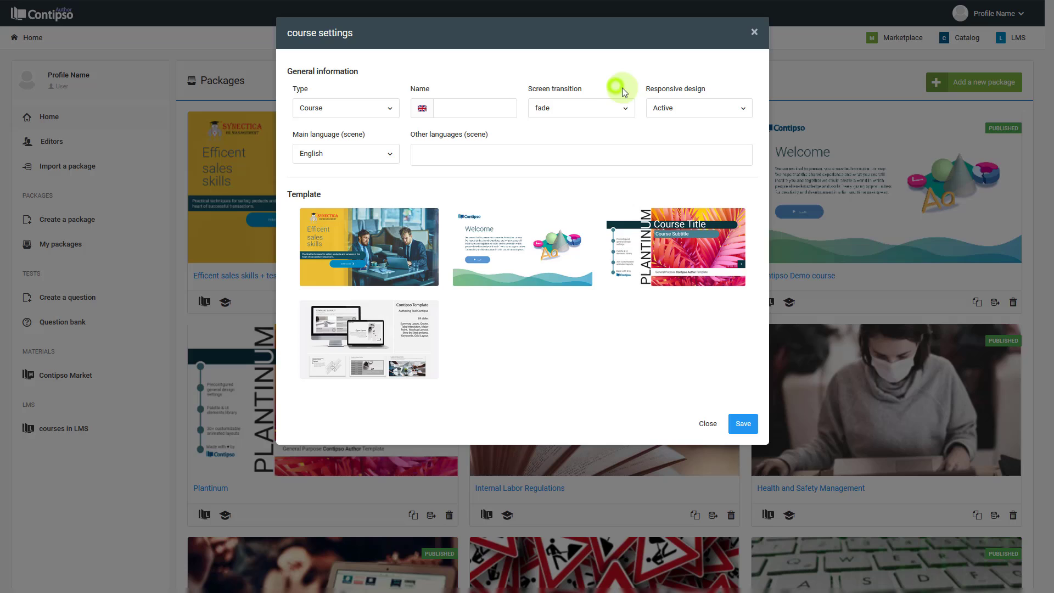
click(689, 113)
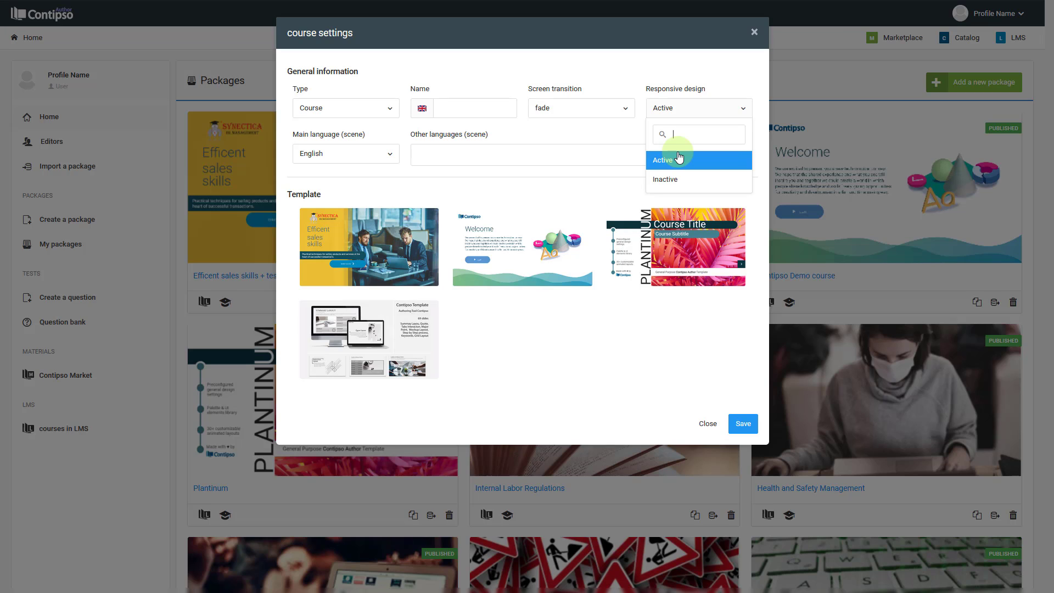
click(698, 106)
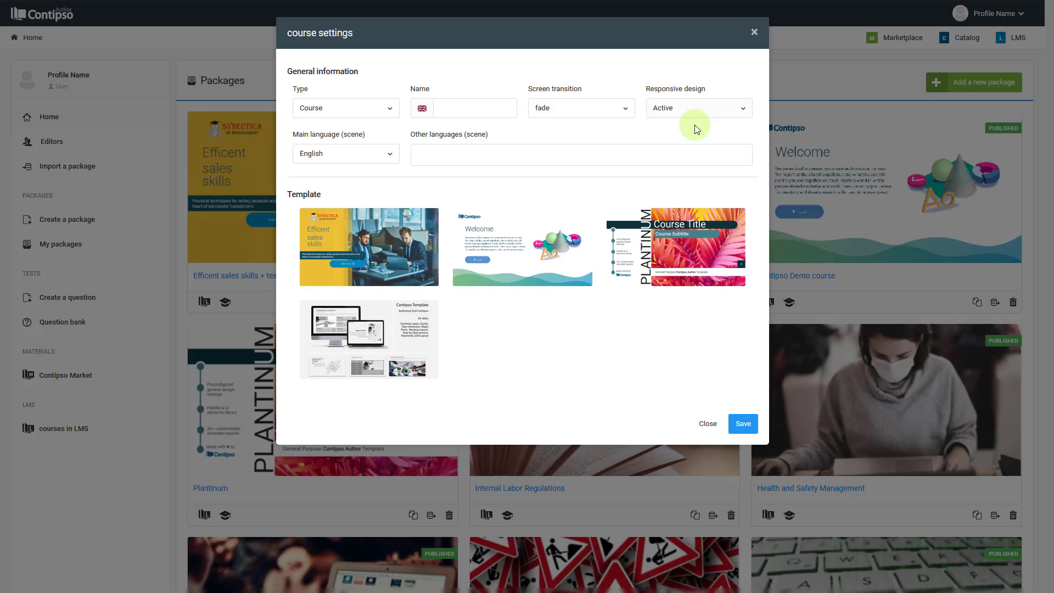
click(368, 154)
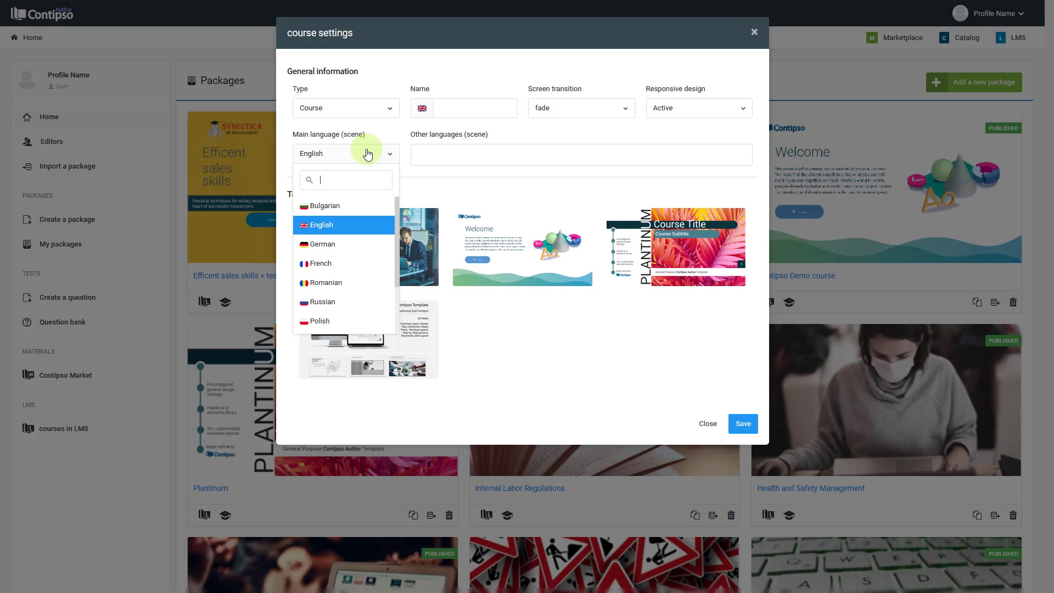
click(368, 153)
click(497, 157)
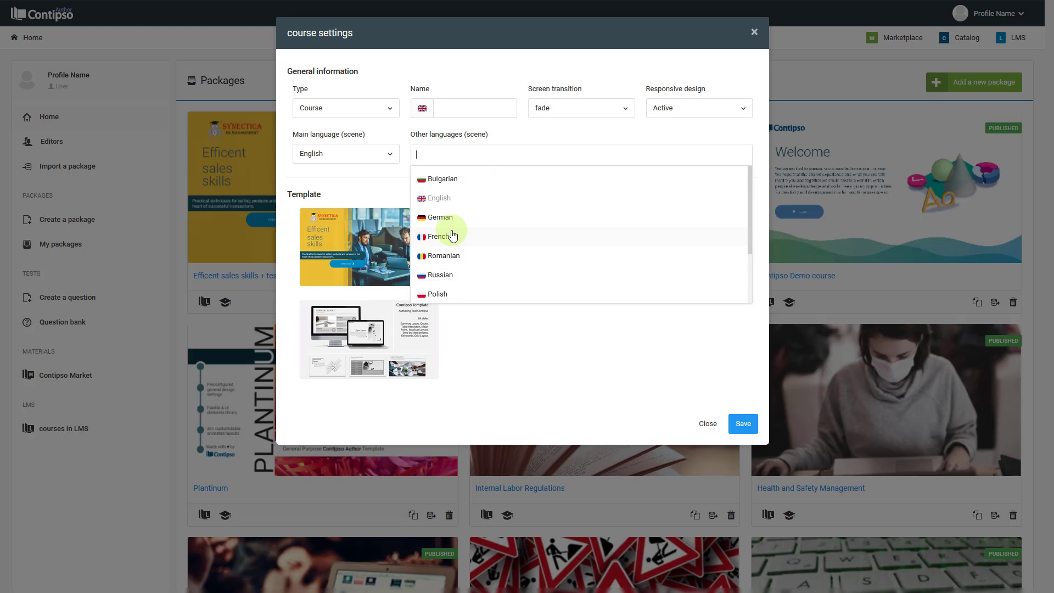
scroll(454, 232, down, 1)
scroll(454, 232, up, 1)
click(512, 130)
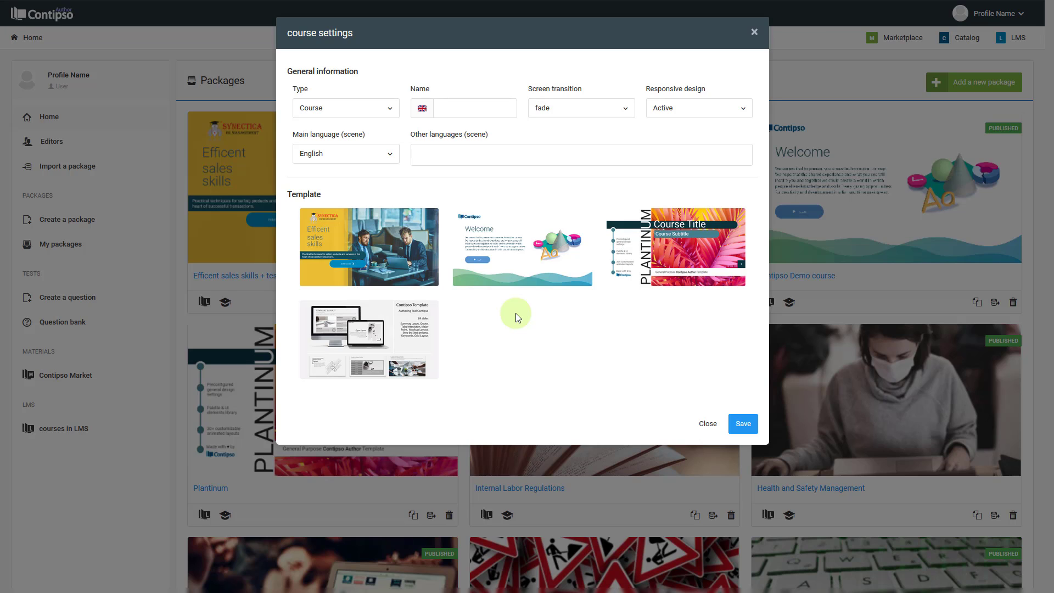
mouse_move(405, 327)
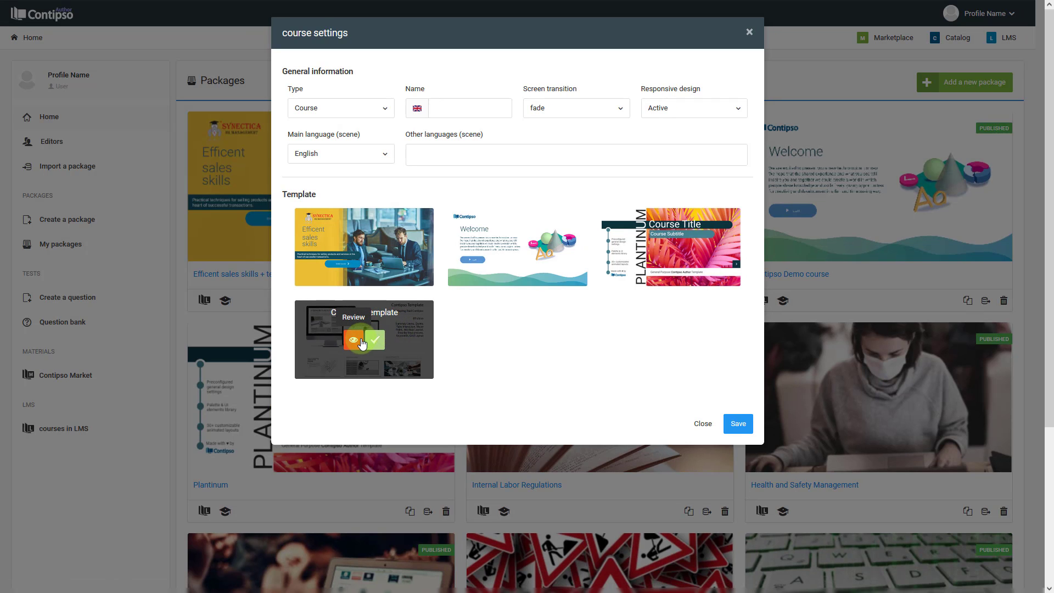
Open the Contipso Template preview and page through its first slide layouts
click(355, 342)
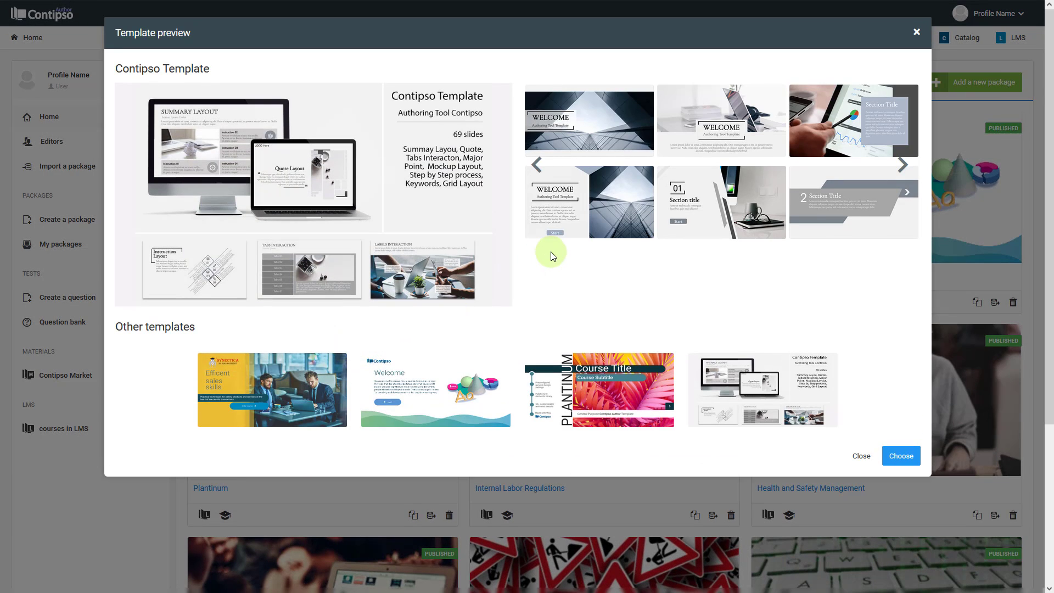
mouse_move(838, 205)
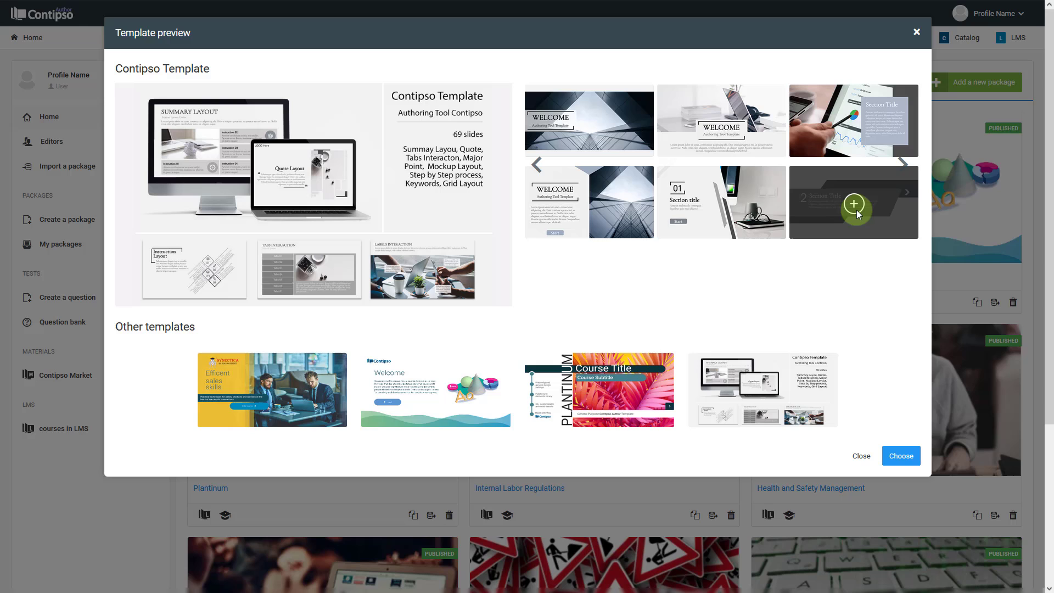
click(903, 166)
click(903, 165)
click(903, 168)
click(903, 167)
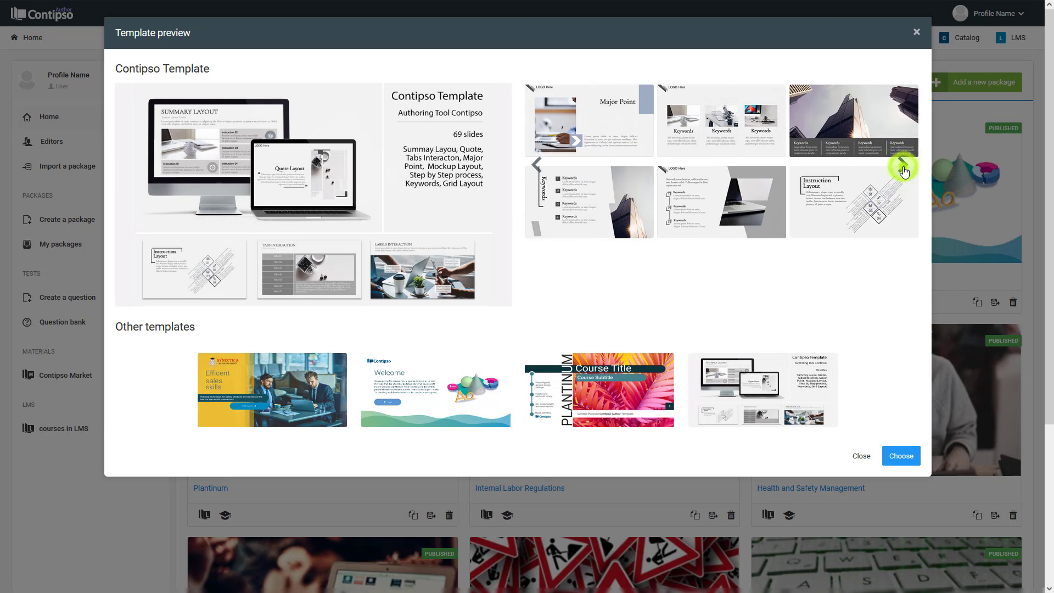
click(903, 167)
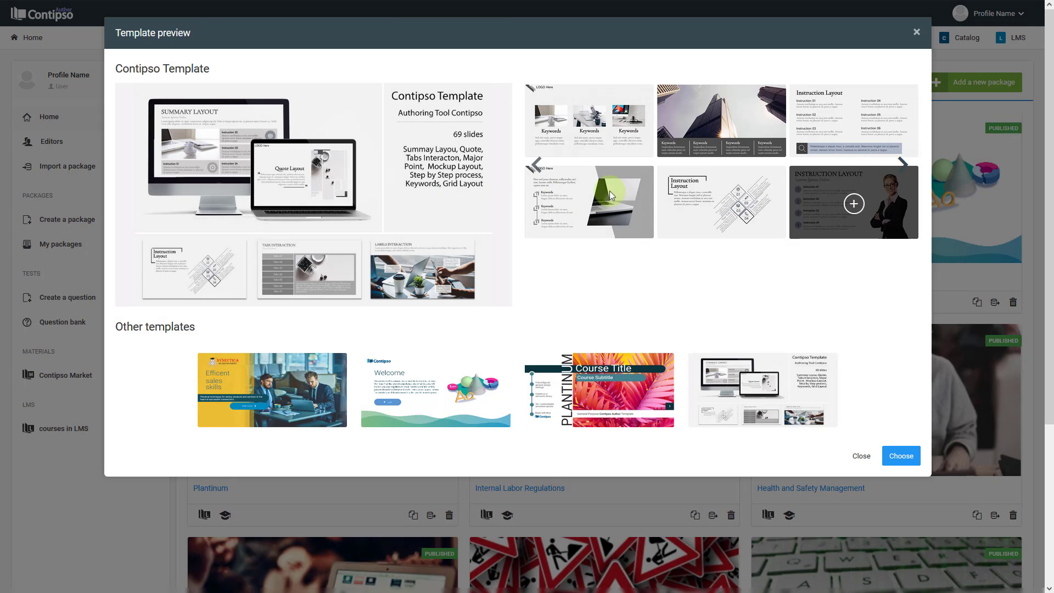
click(903, 165)
click(903, 166)
click(903, 165)
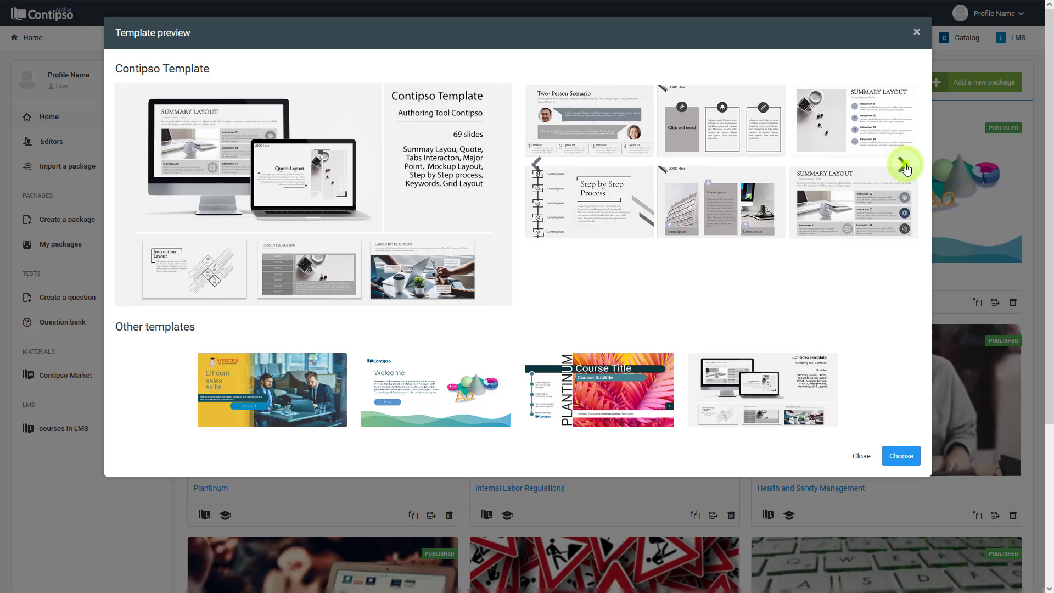
click(903, 165)
Browse the remaining template slides, then choose the Contipso Template
click(903, 166)
click(903, 166)
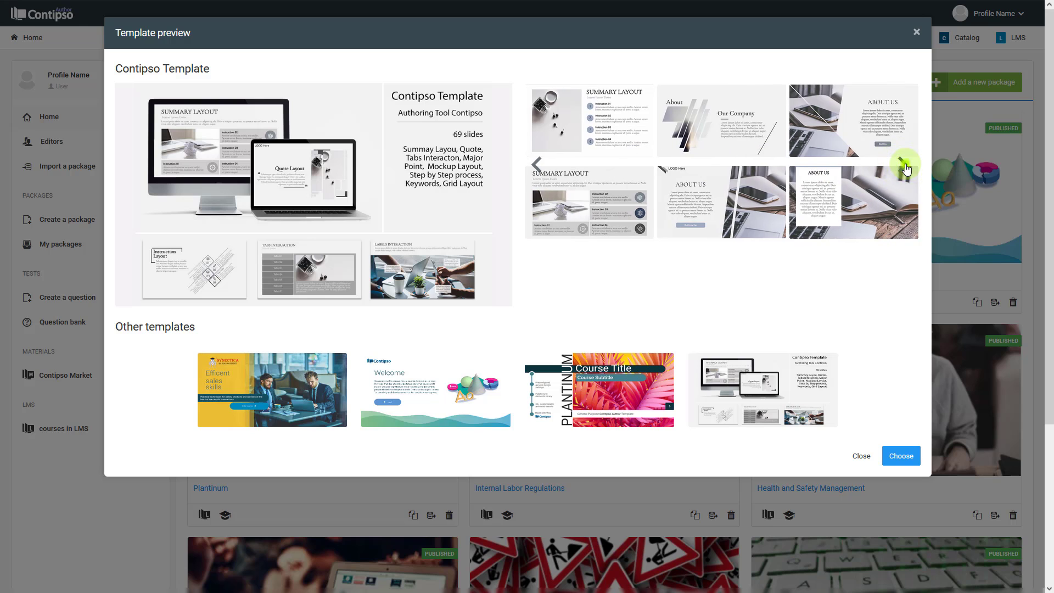
click(903, 166)
click(903, 165)
click(903, 166)
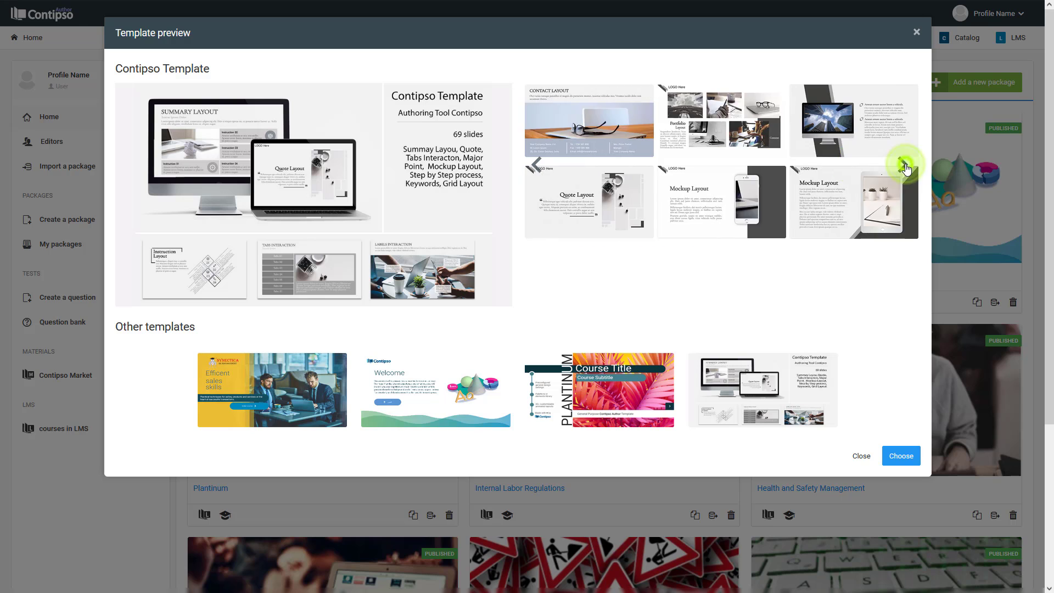
click(903, 165)
click(902, 166)
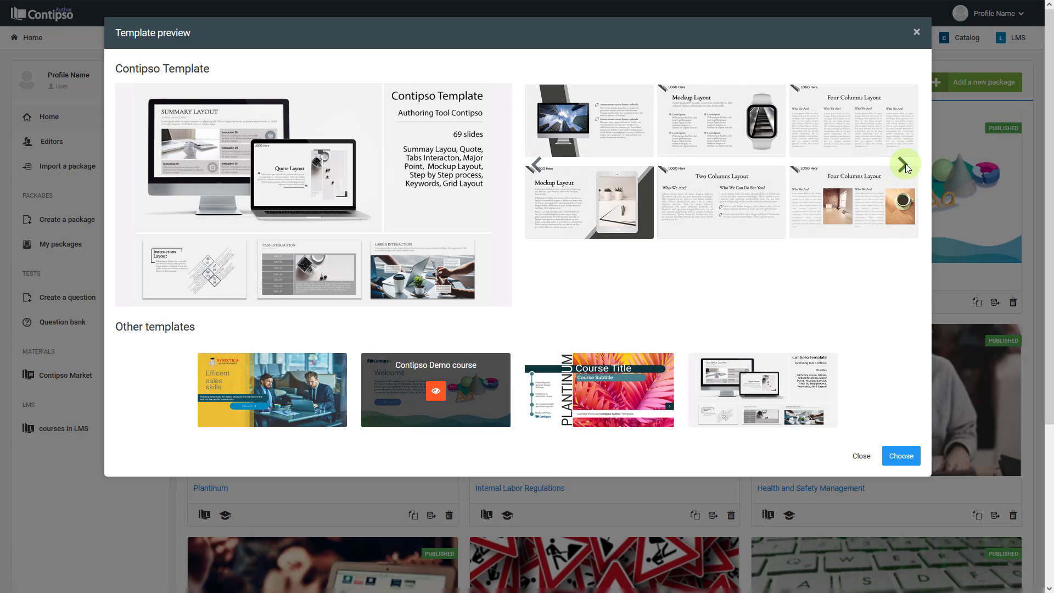
mouse_move(609, 406)
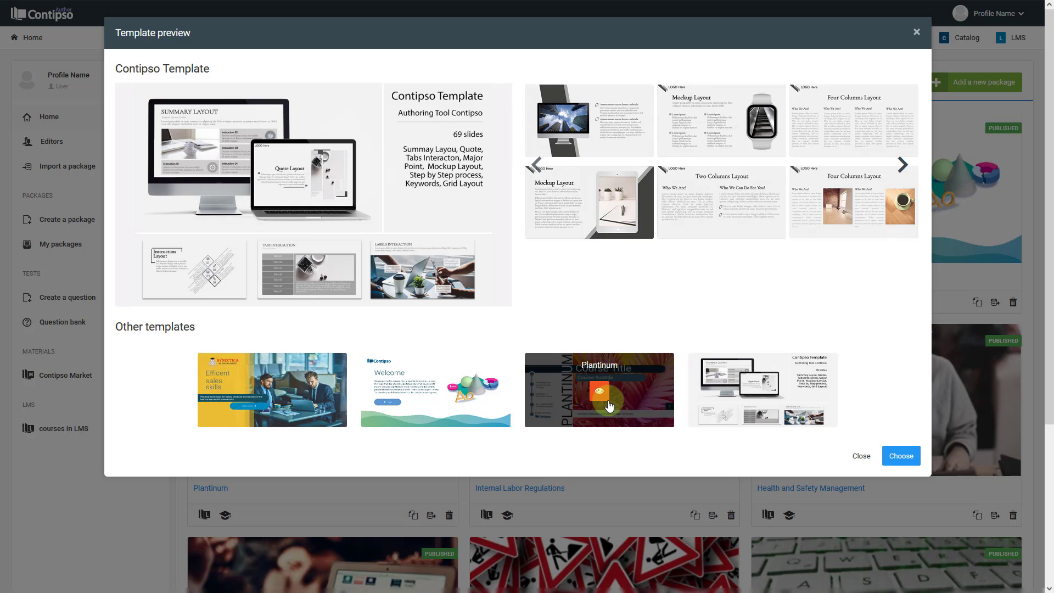
click(901, 456)
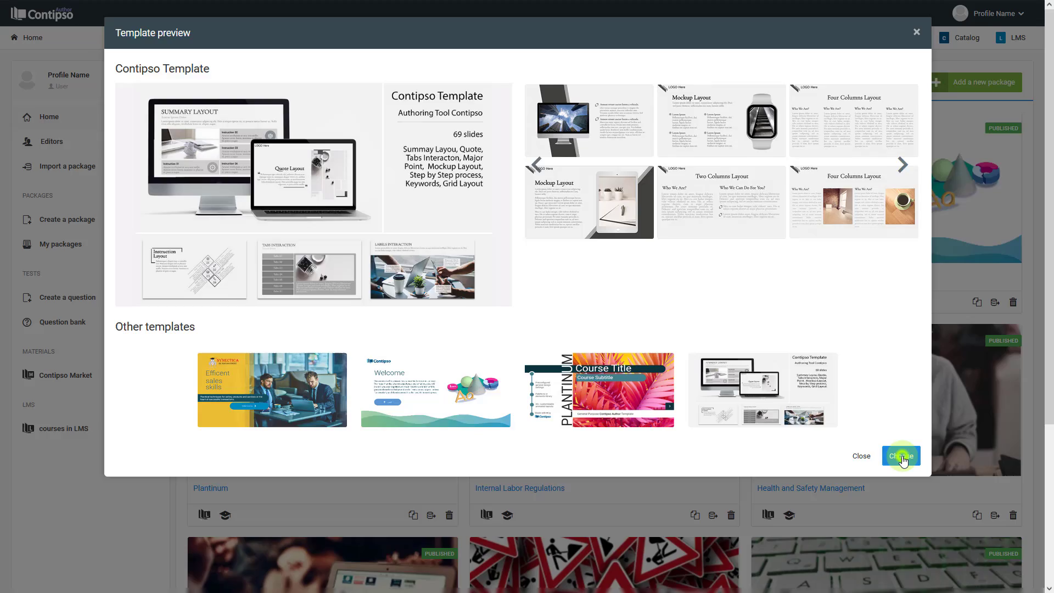
Confirm the Contipso Template, name the package 'Demo course', and save it
click(901, 455)
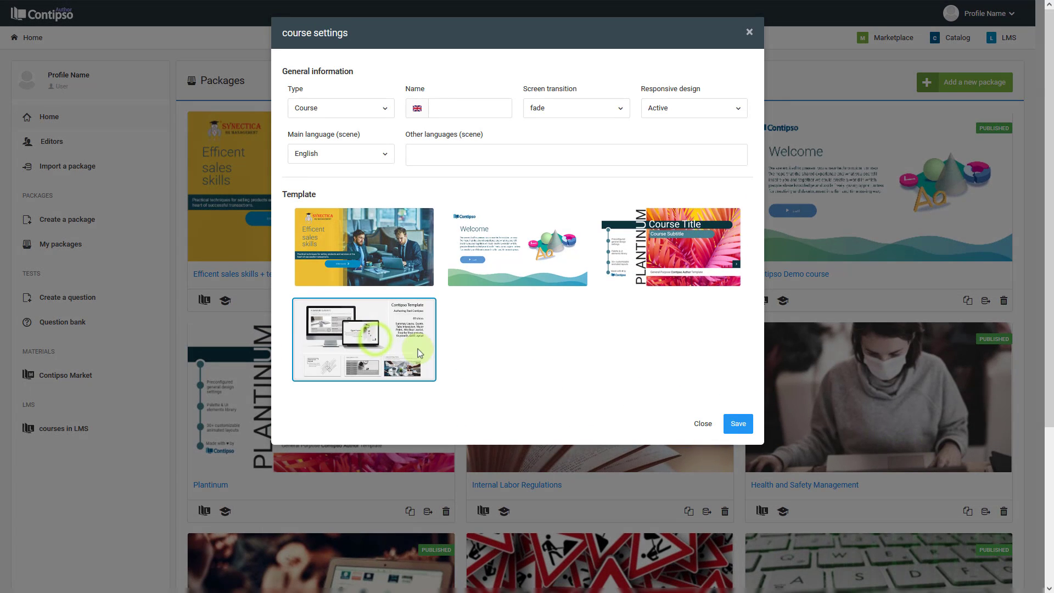
click(739, 423)
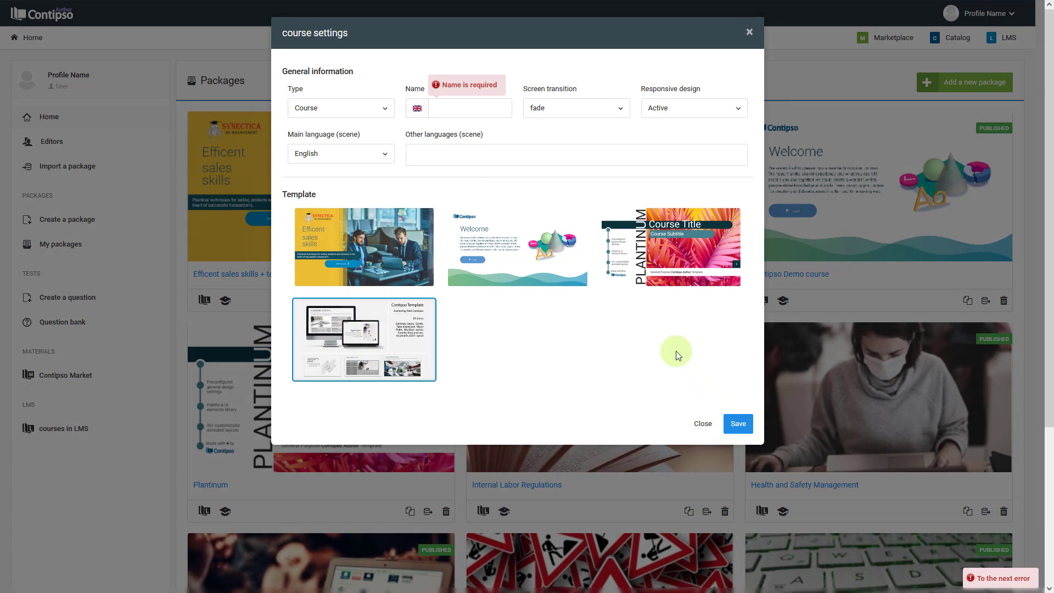
click(454, 105)
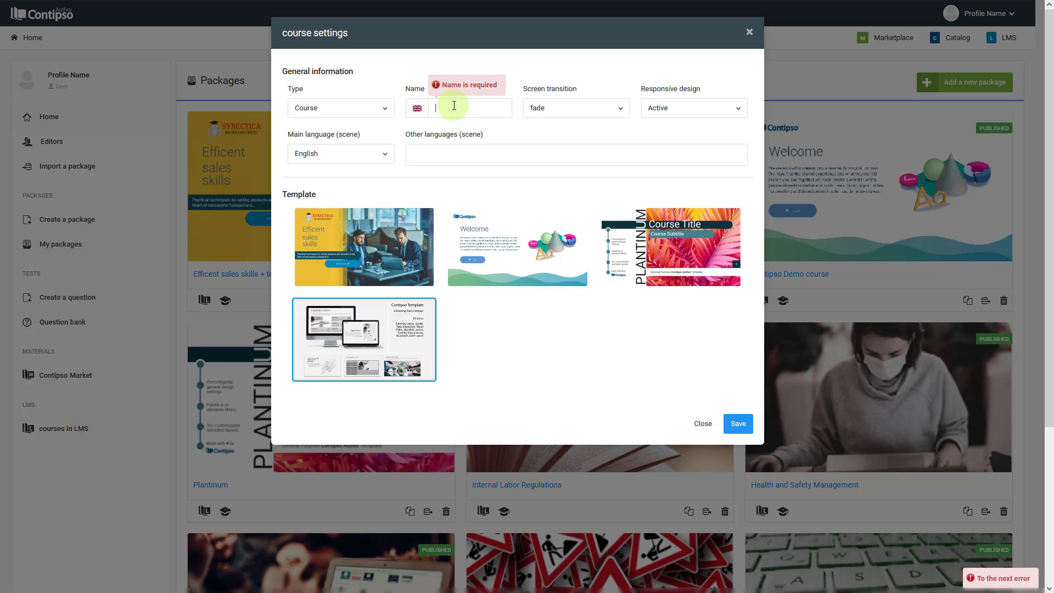
text(Demo course)
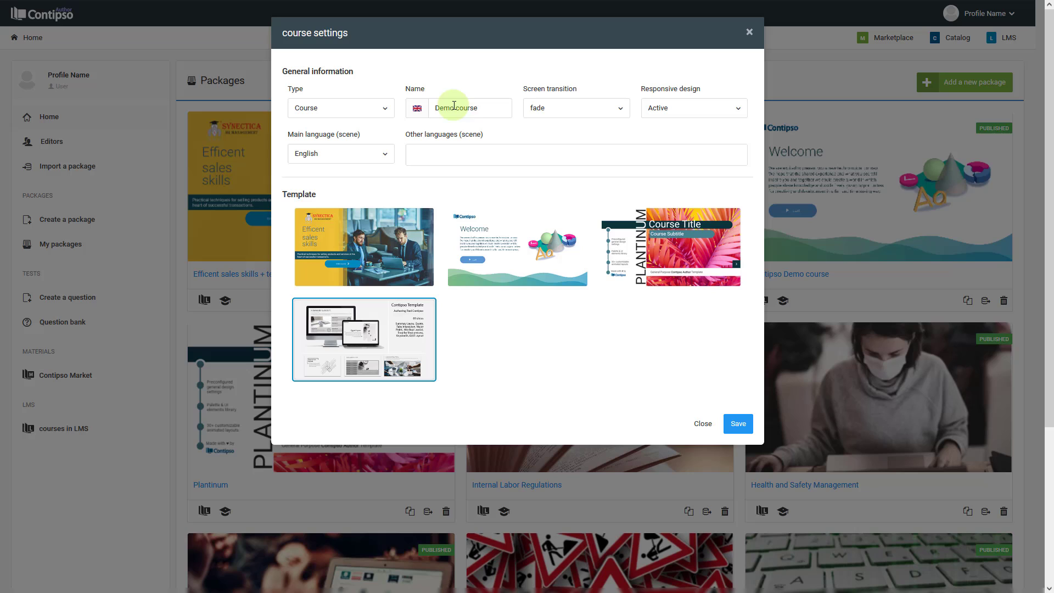
click(738, 425)
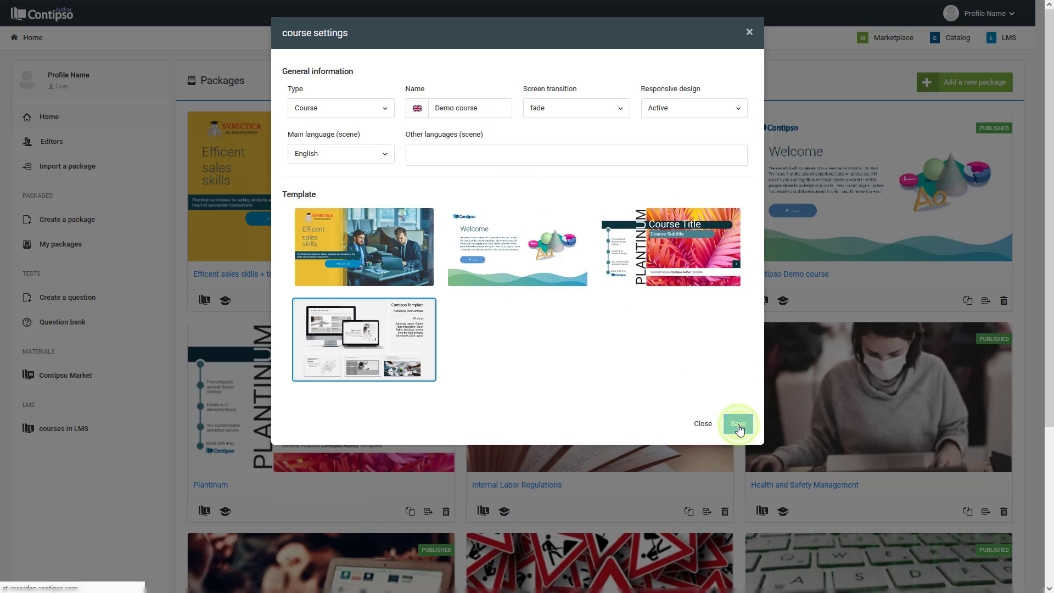